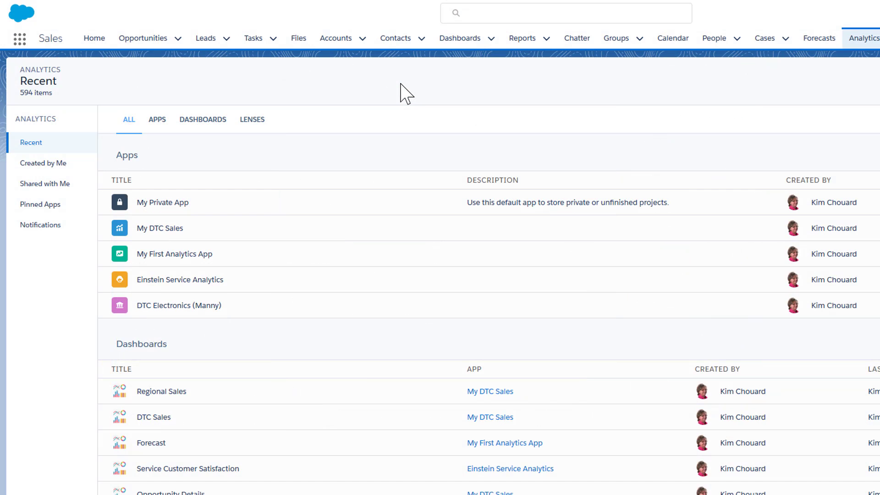
Reach the Analytics tab through the App Launcher's full list of items
click(477, 13)
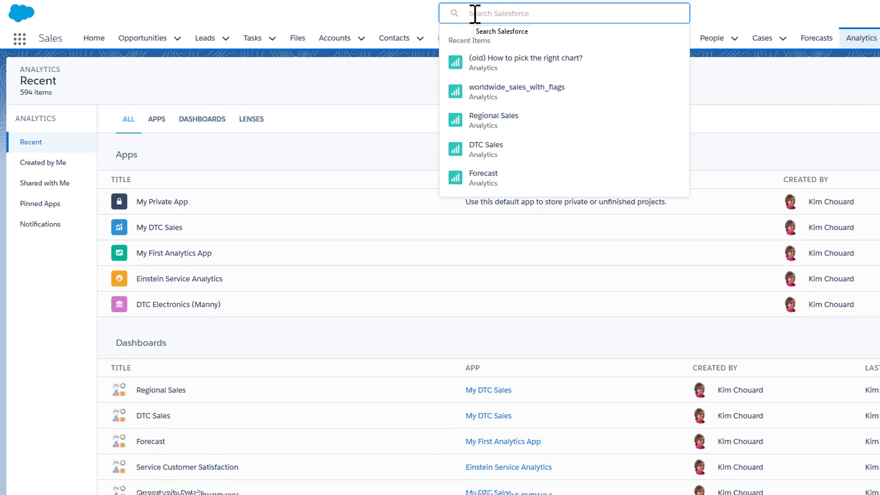
click(376, 13)
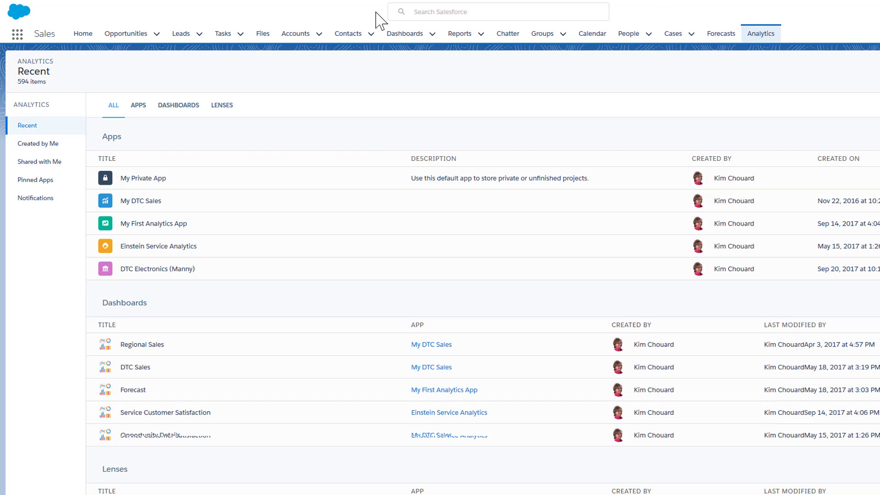
click(19, 39)
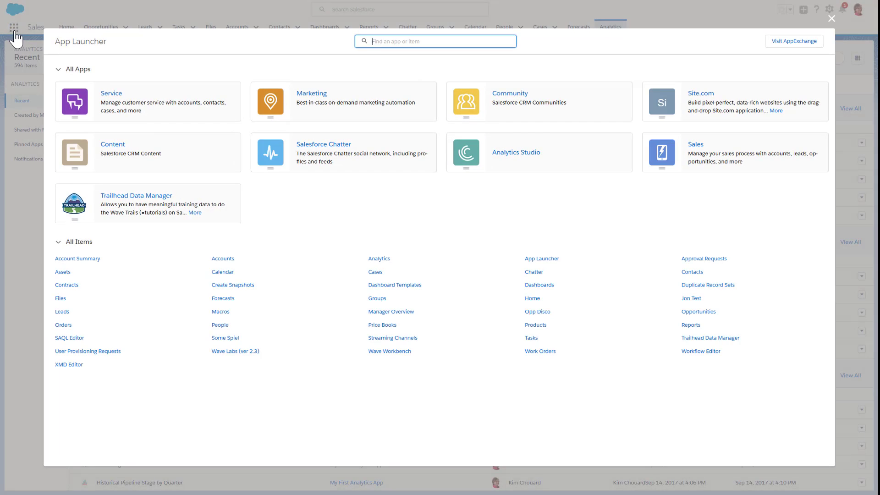
click(375, 259)
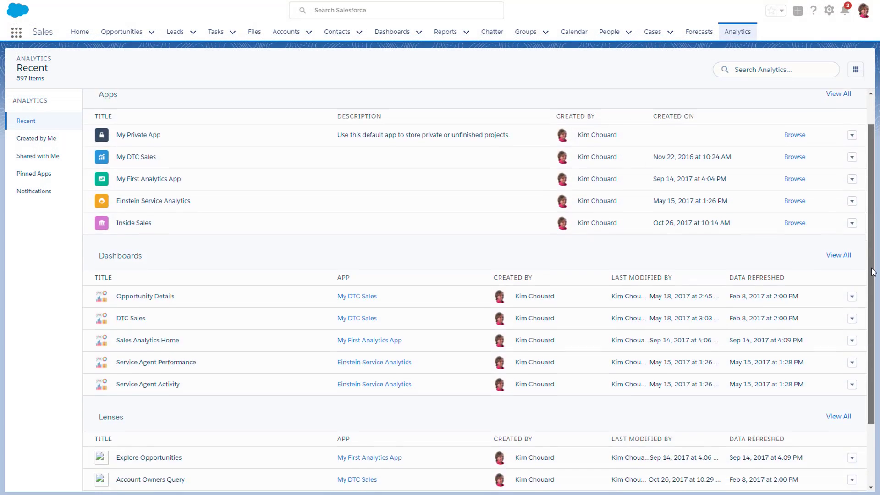
Open the Explore Opportunities lens, then Sales Analytics Home, then the DTC Sales dashboard
scroll(873, 272, down, 3)
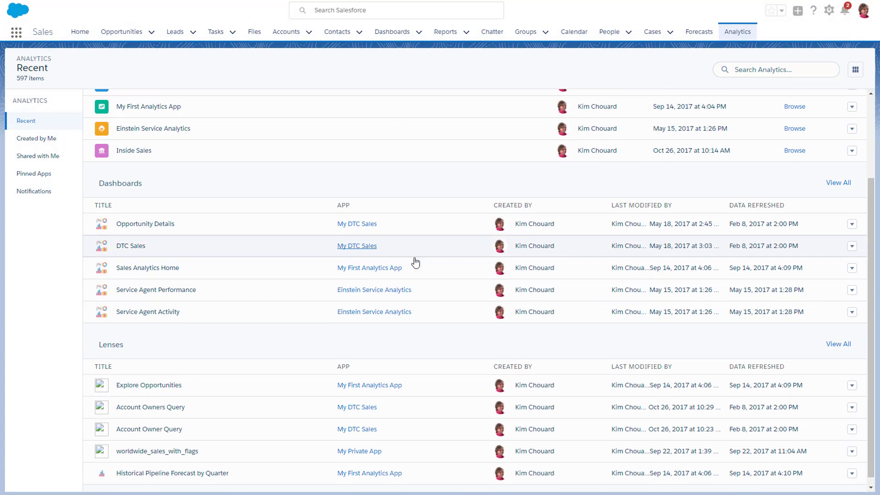
click(170, 389)
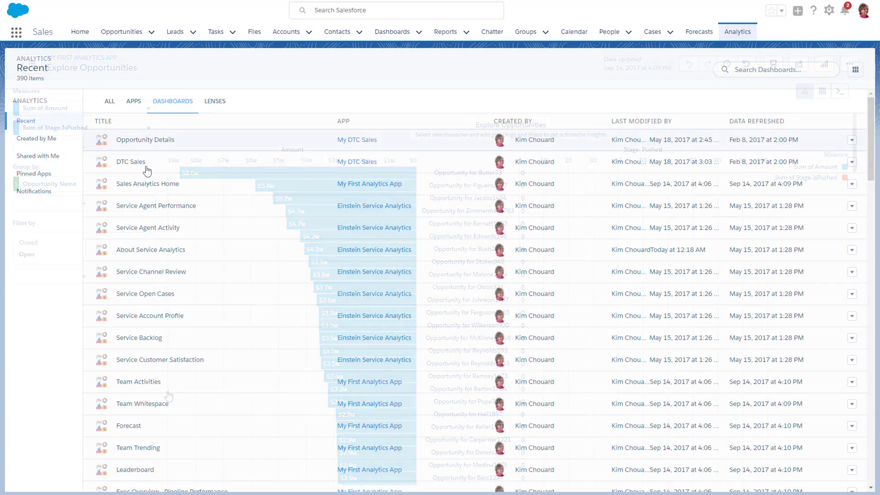
click(144, 184)
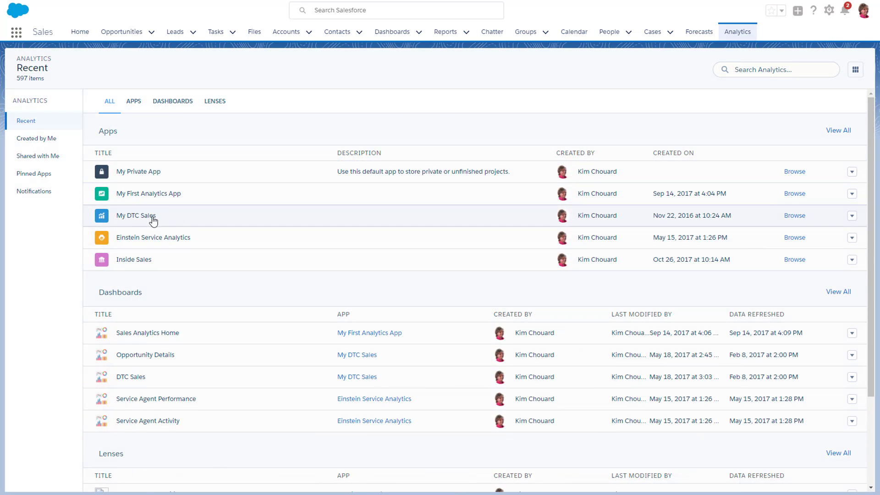
click(146, 220)
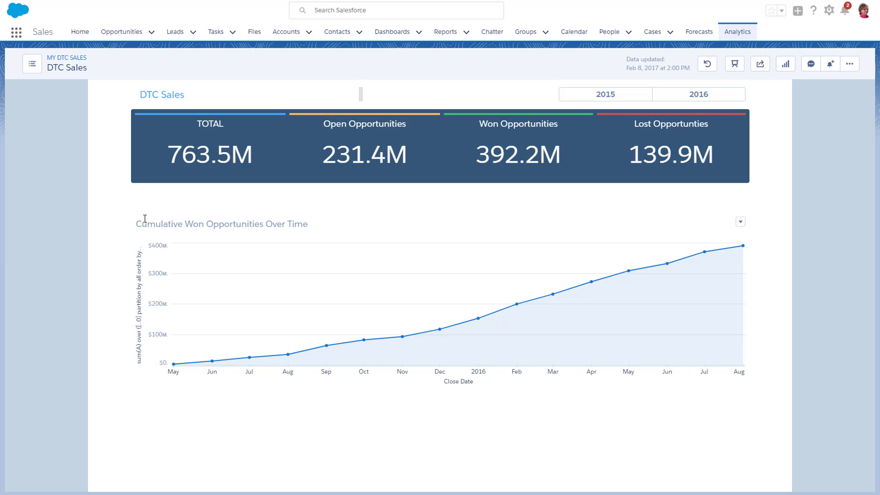
Show the My DTC Sales dashboard list, then go back to the Analytics Recent page
click(31, 66)
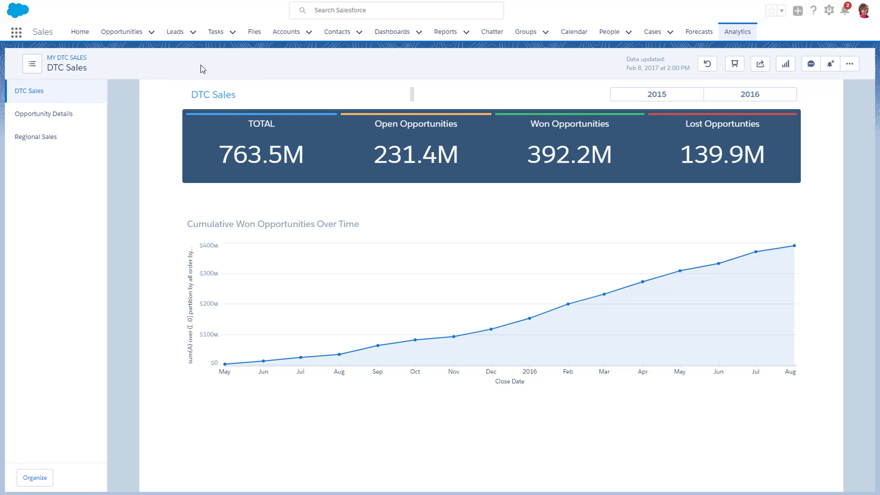
click(738, 32)
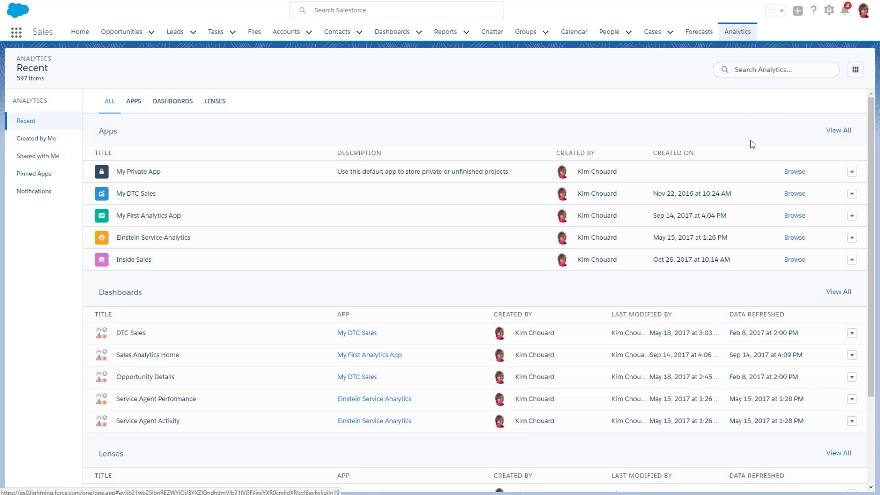
Browse My DTC Sales, run the app, and show its dashboard list beside DTC Sales
click(793, 194)
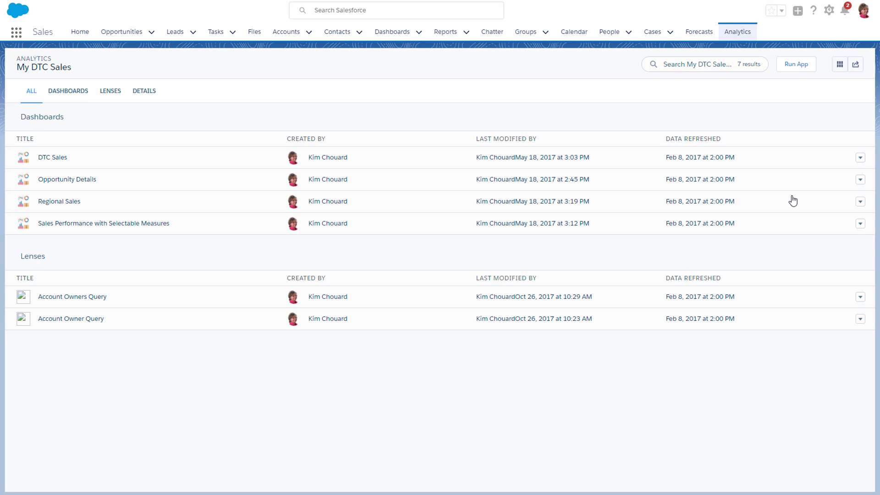
click(859, 158)
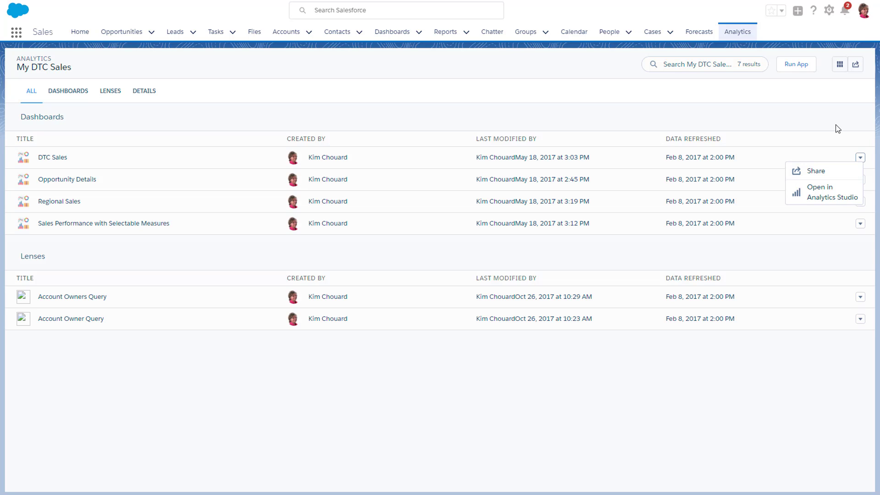
click(791, 67)
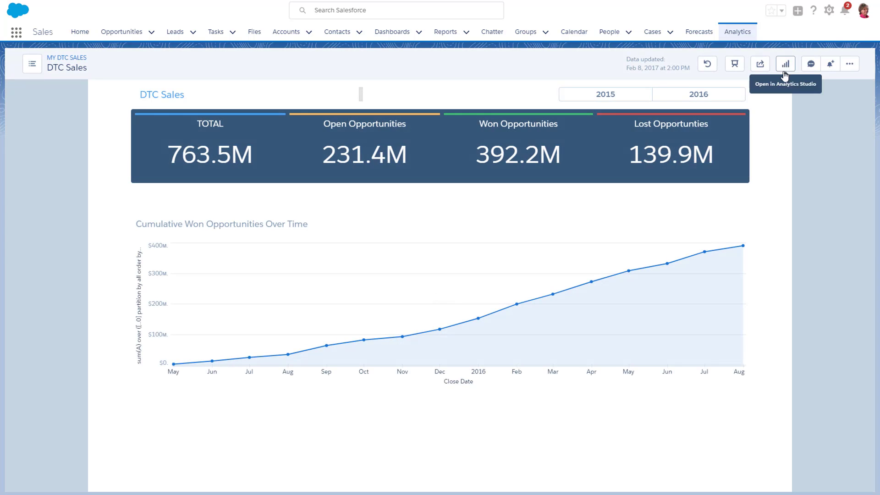
click(32, 65)
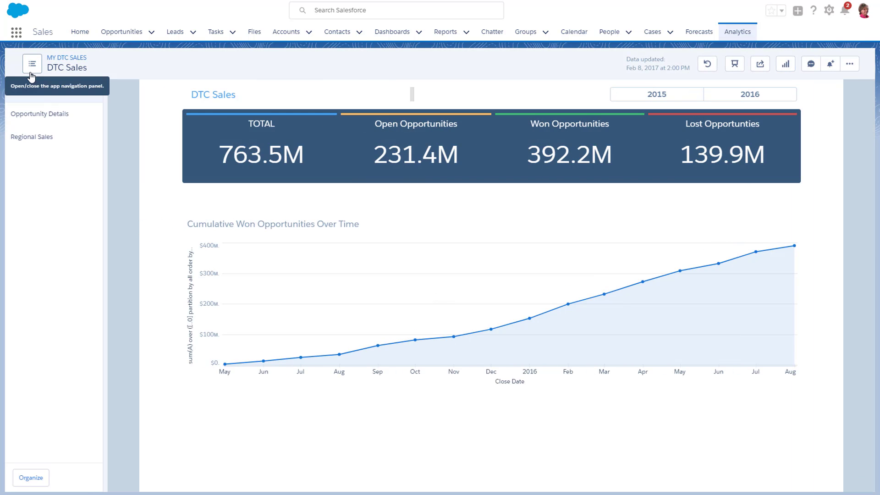
Open Opportunity Details and toggle the Stage filter through Won and Lost, back to Open
click(38, 121)
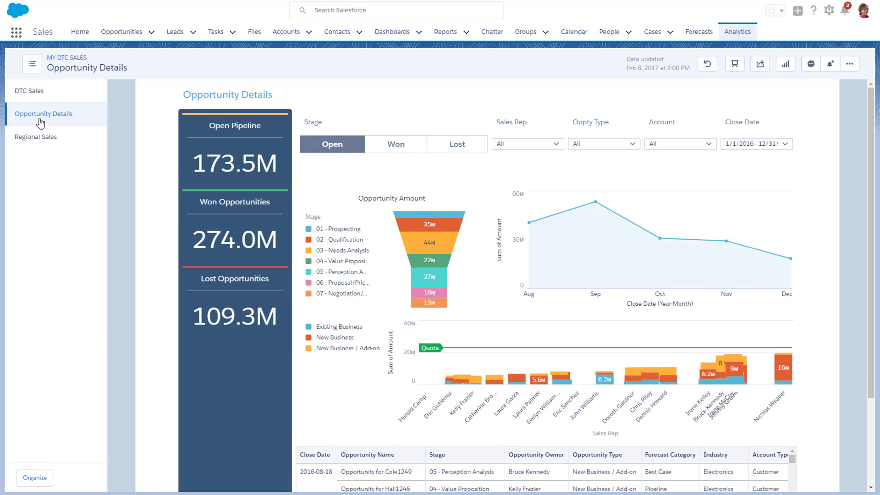
click(391, 147)
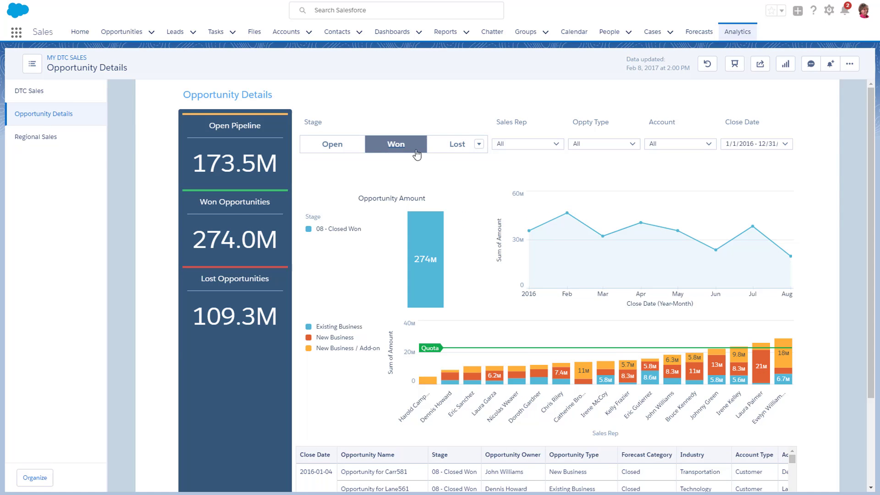
click(455, 149)
click(331, 145)
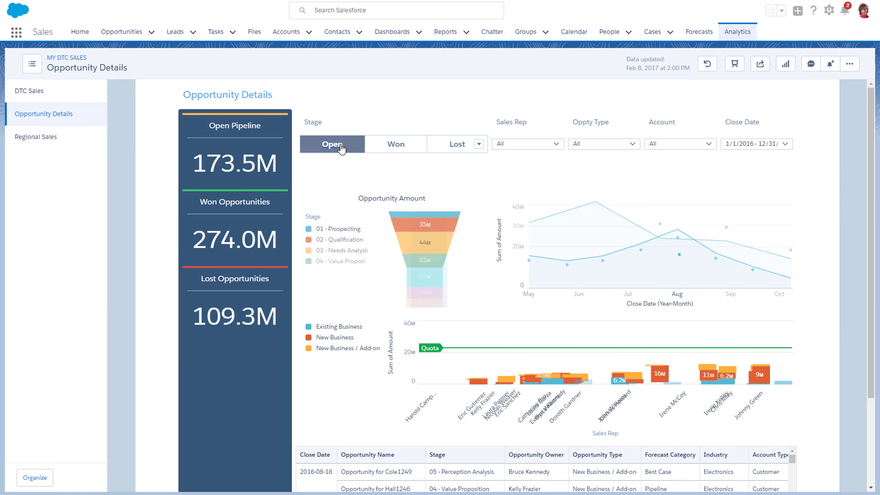
Limit to New Business, apply and clear the 03 - Needs Analysis filter, then filter to one rep
click(632, 146)
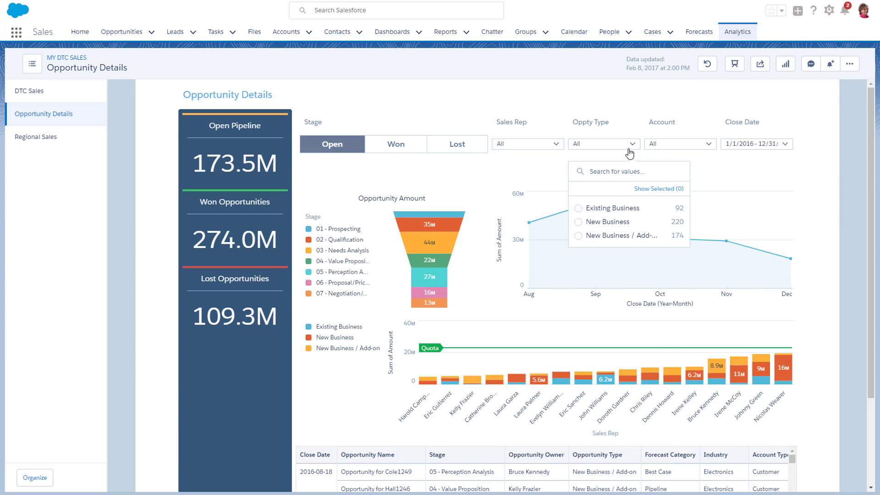
click(584, 223)
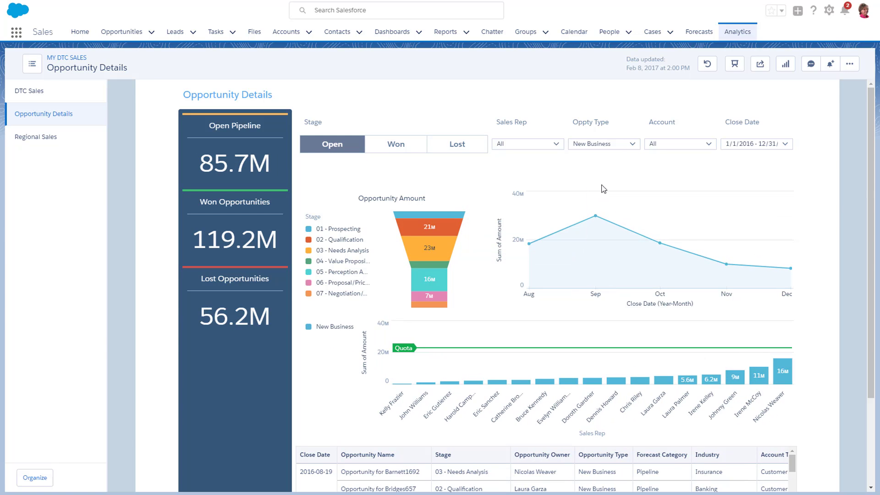
click(436, 248)
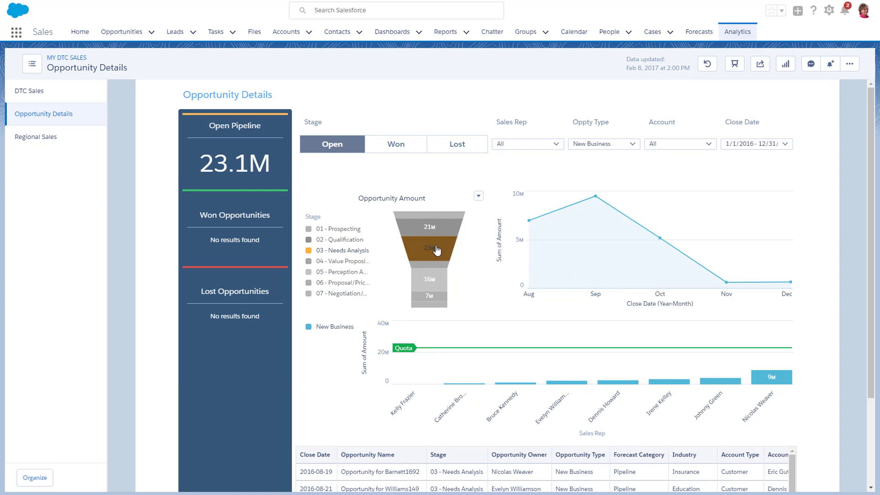
click(437, 250)
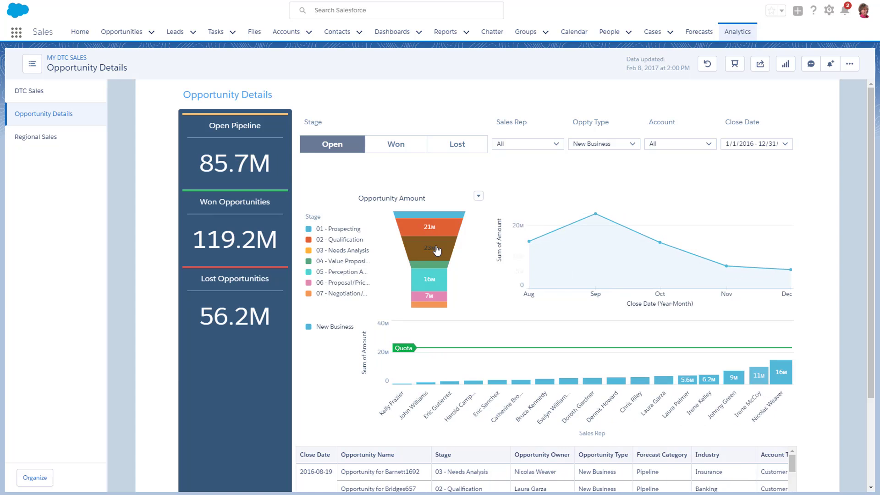
click(758, 376)
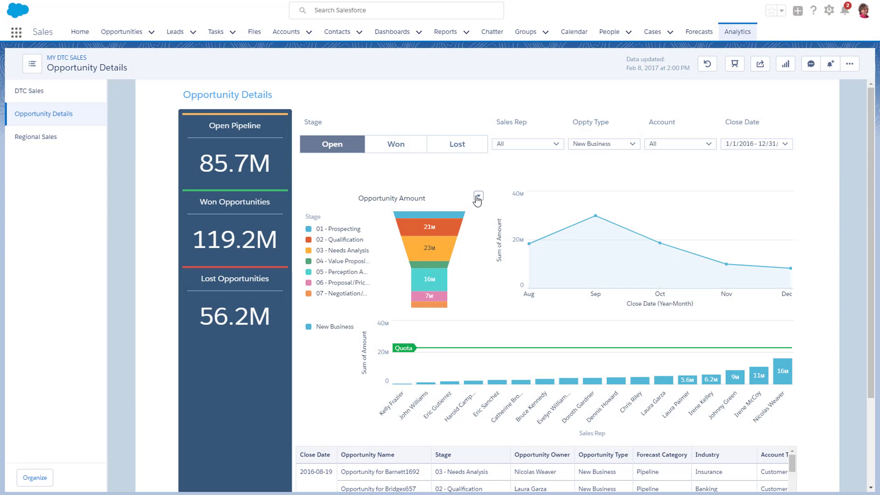
Annotate the Opportunity Amount funnel chart with 'Way to go , team!' and share it
click(478, 196)
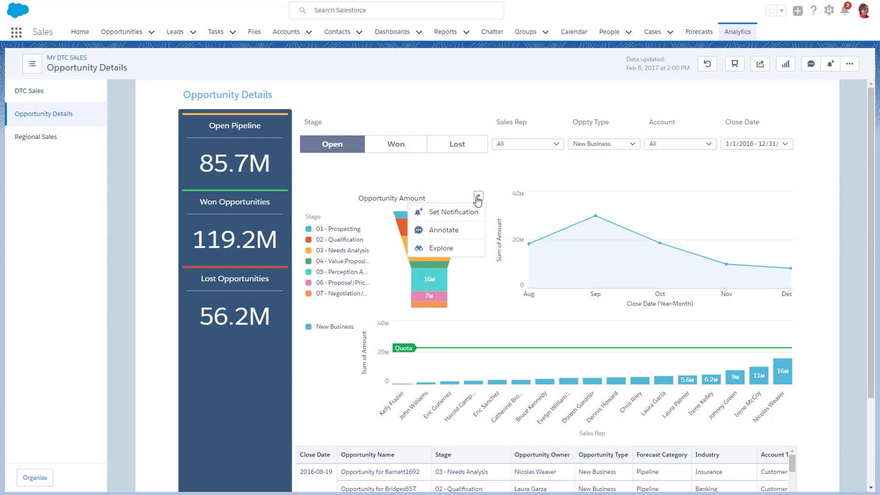
click(446, 229)
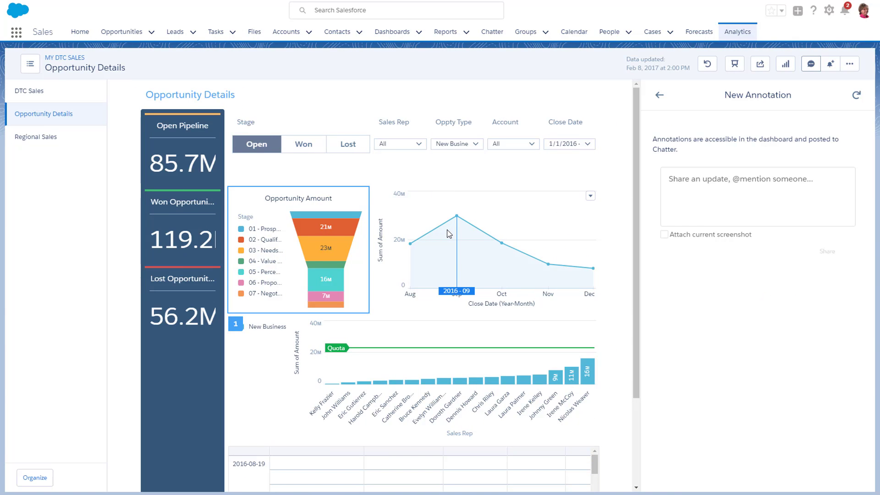
click(668, 183)
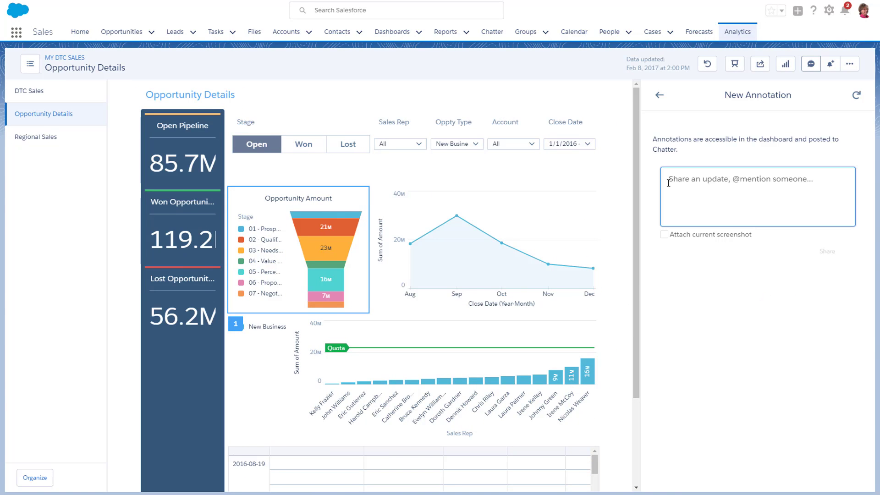
text(Way to go , team!)
click(815, 255)
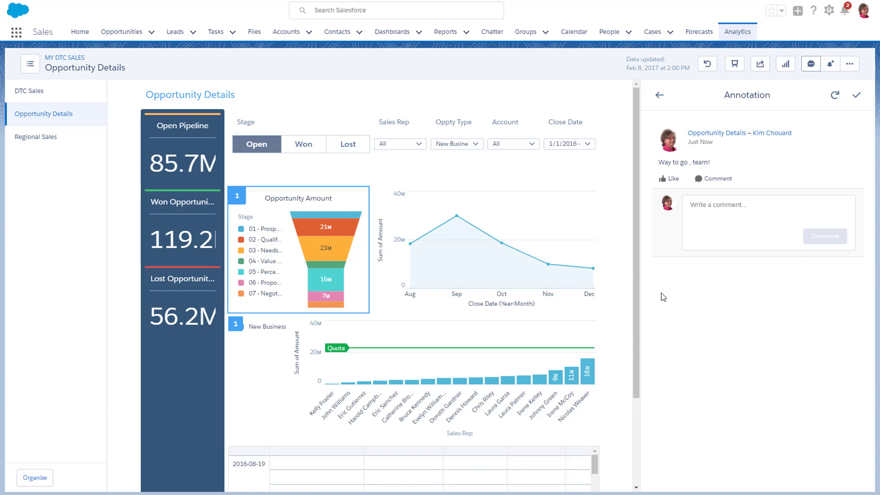
Explore the sales-rep bar chart as a lens and drill the tallest 16M bar into Industry
click(590, 325)
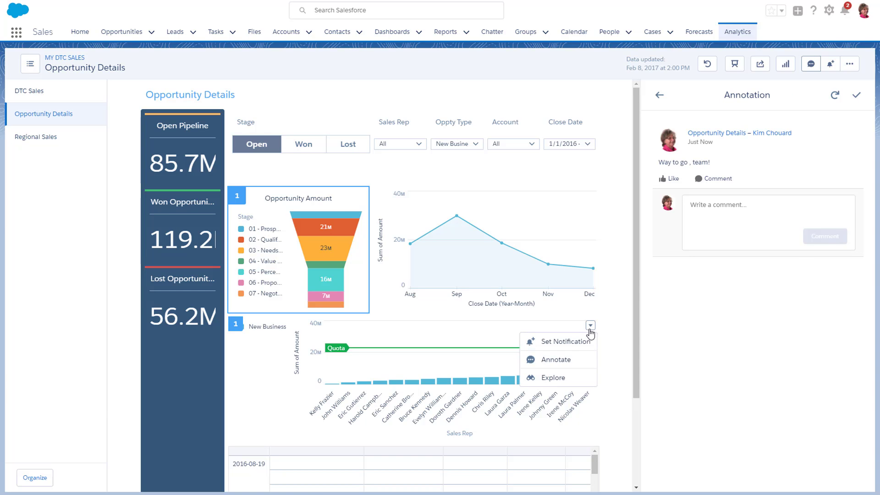
click(554, 384)
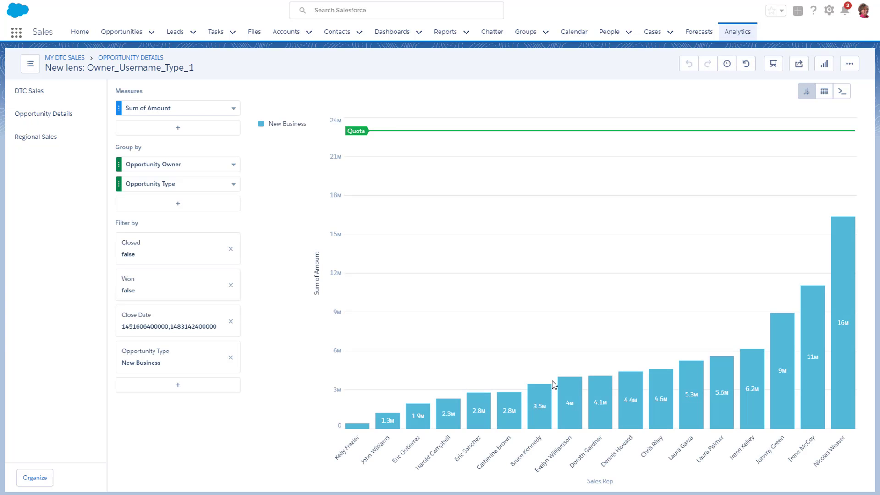
click(838, 271)
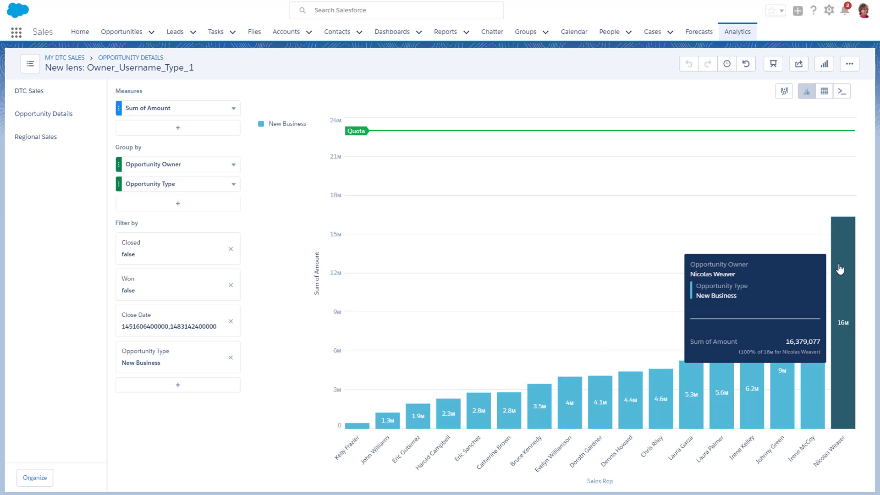
drag(820, 302, 819, 350)
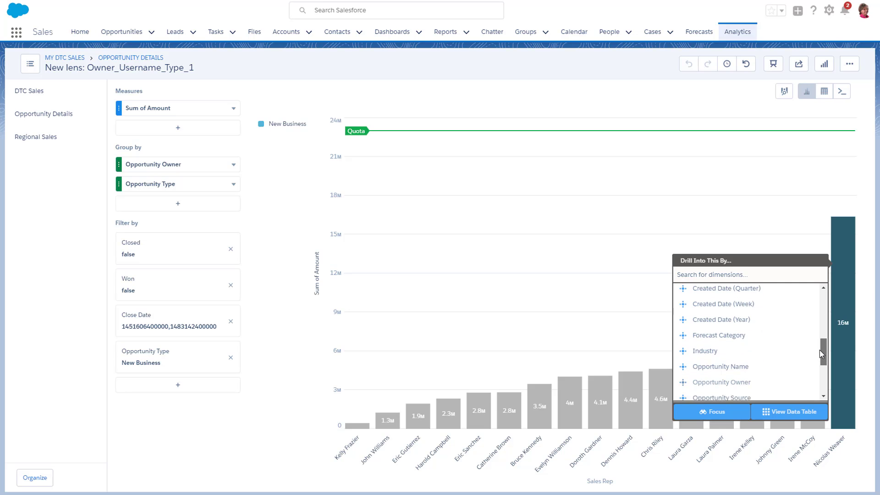
click(706, 345)
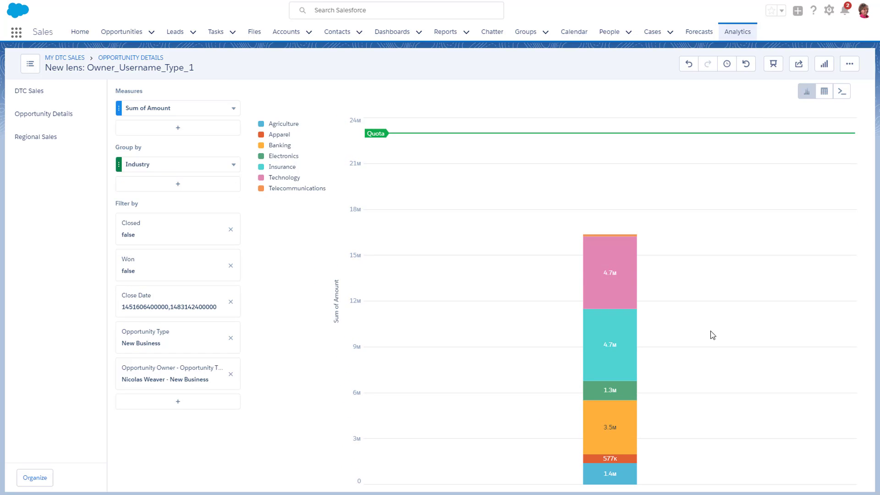
Open the lens's sharing options, start entering a user's name in Post to Feed, then choose Download
click(799, 67)
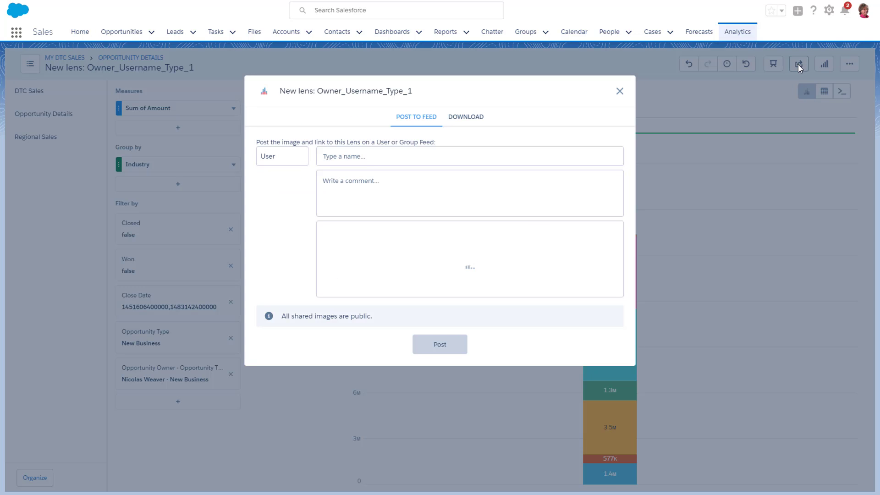
click(329, 157)
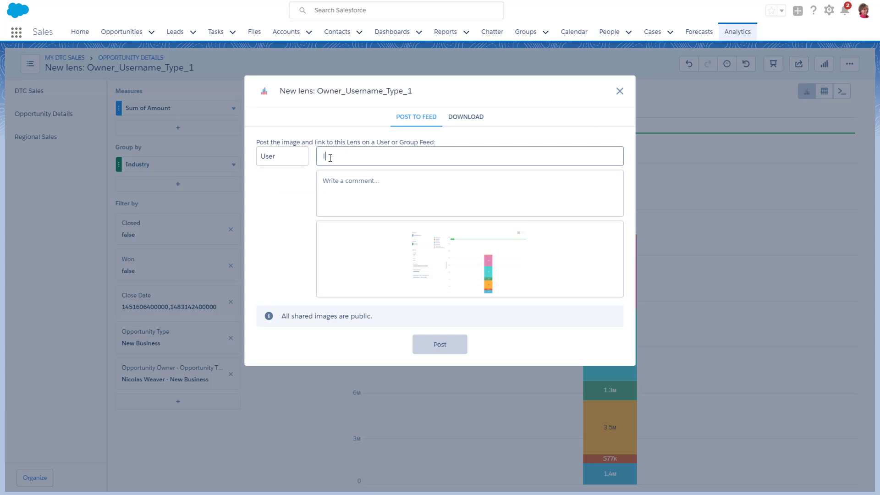
text(laur)
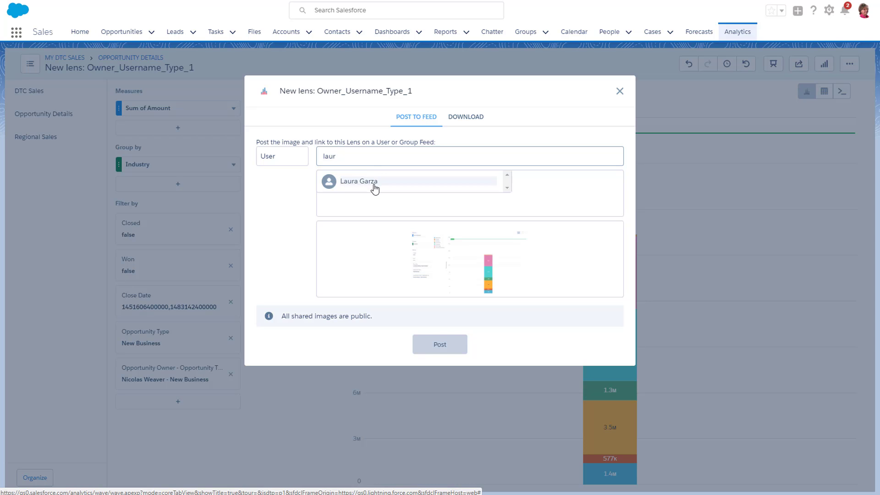
click(465, 120)
click(465, 120)
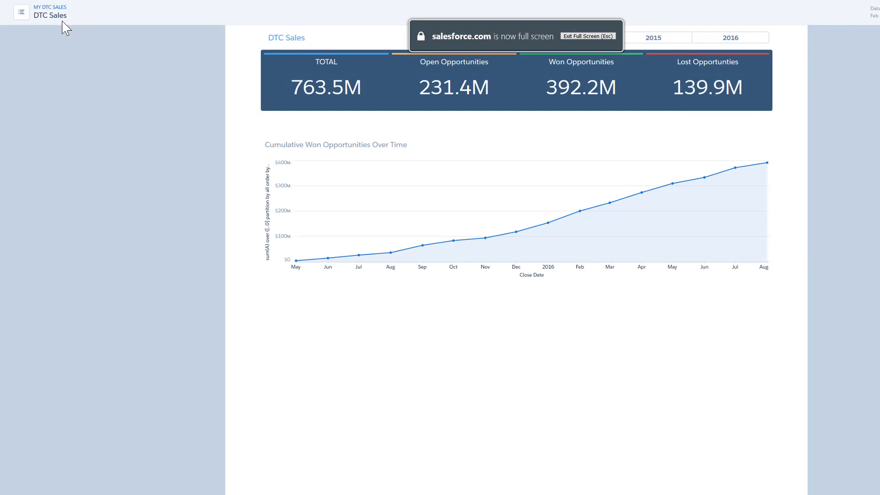
On Regional Sales, save and run a weekday country-chart notification for Sum of Amount equal to 88000000
click(19, 17)
click(25, 76)
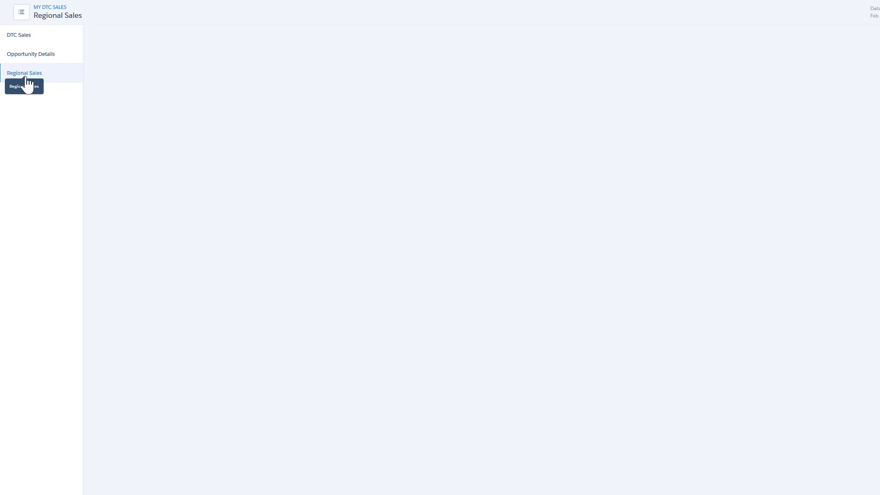
click(797, 95)
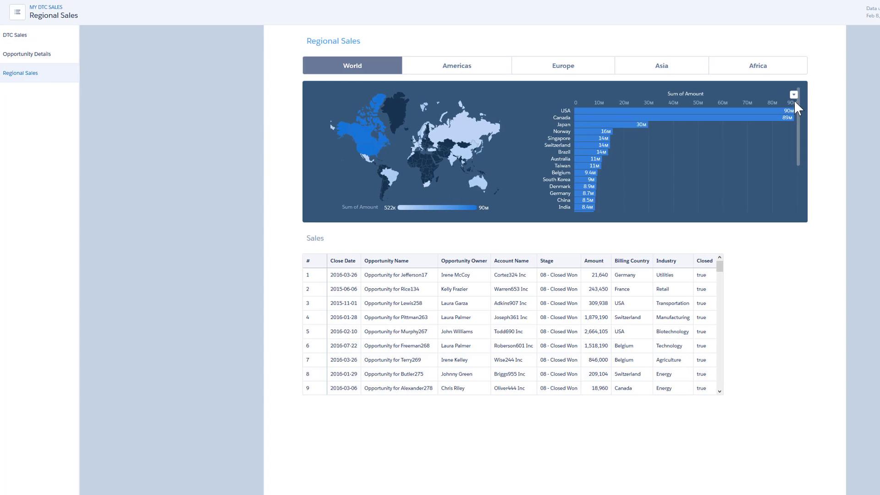
click(646, 108)
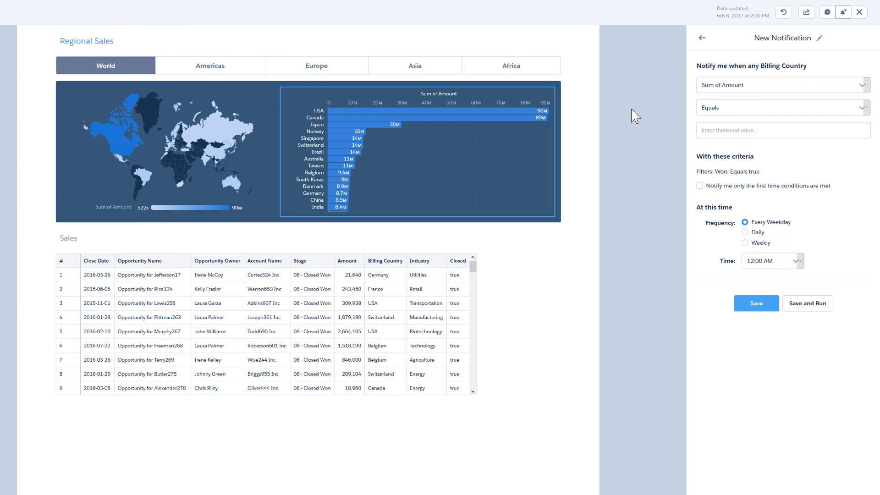
click(699, 130)
text(88000000)
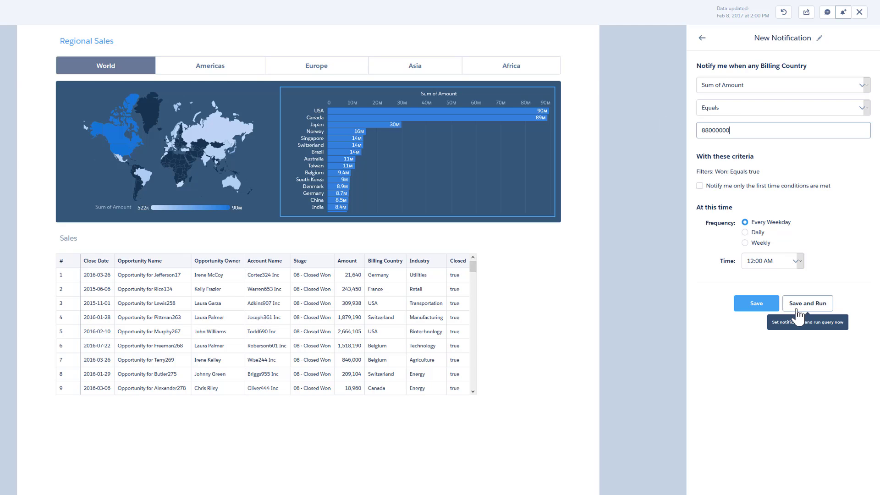
click(798, 316)
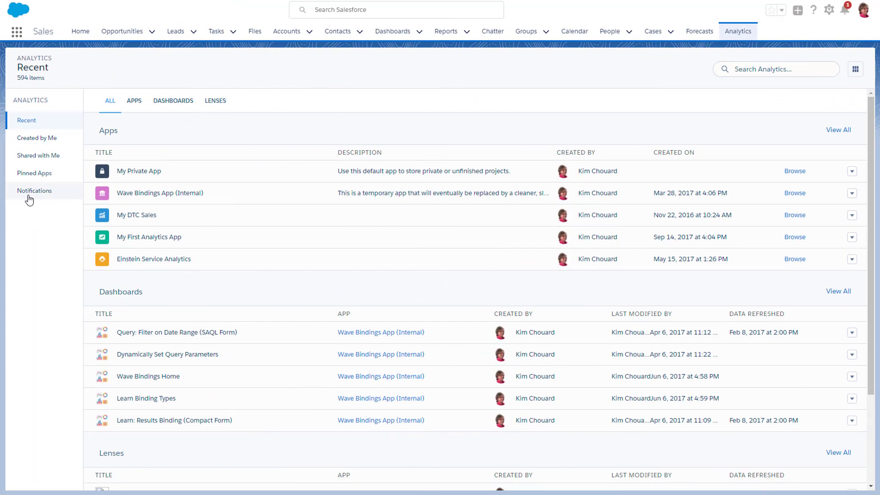
View Notifications and Pinned Apps, then add My First Analytics App to the pinned apps
click(29, 197)
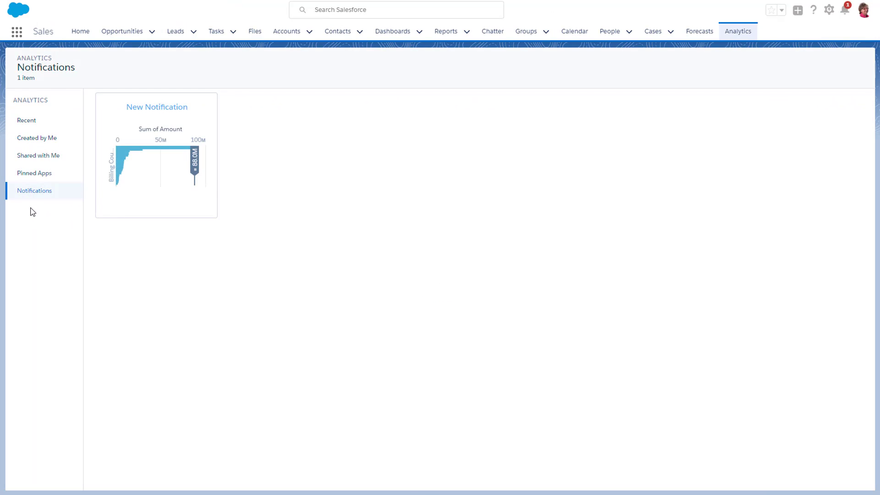
click(34, 177)
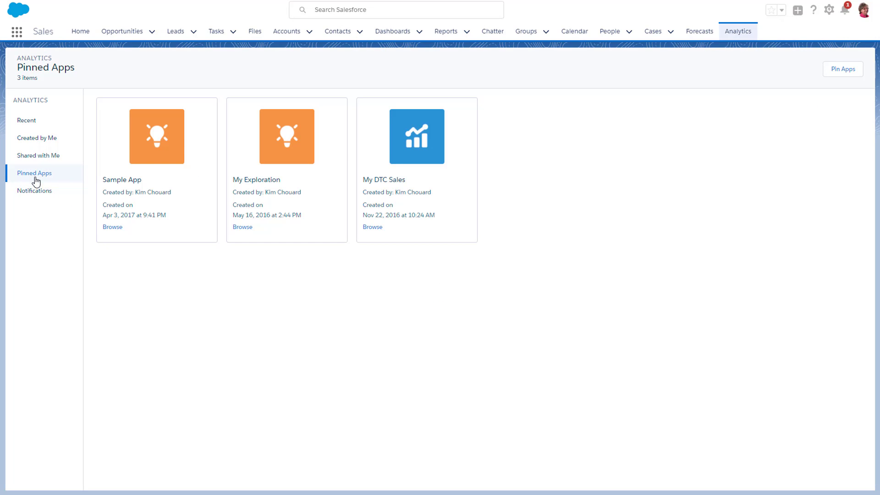
click(832, 72)
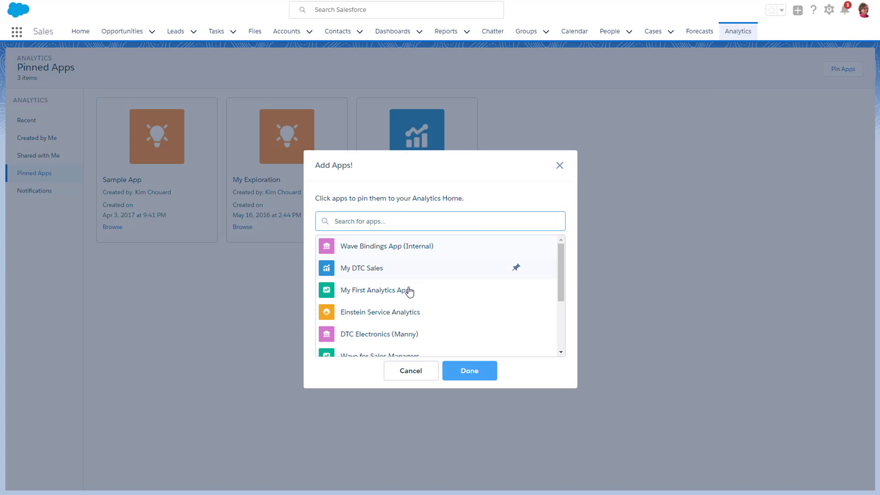
click(465, 378)
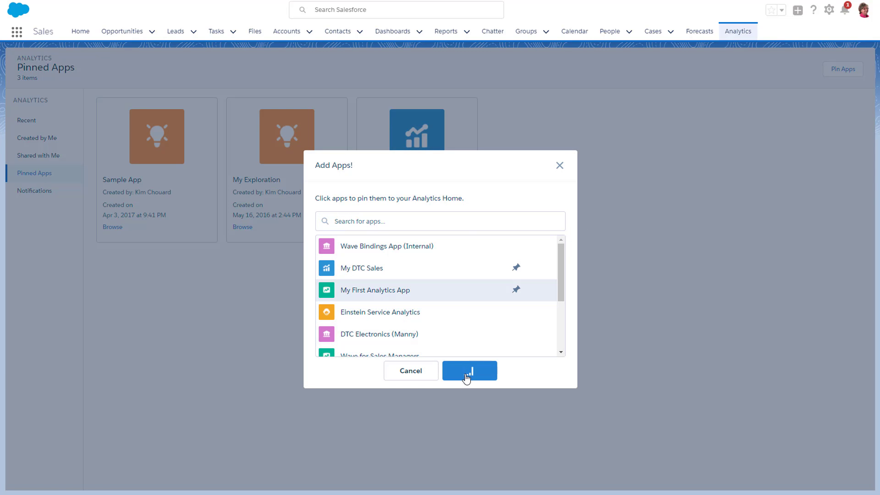